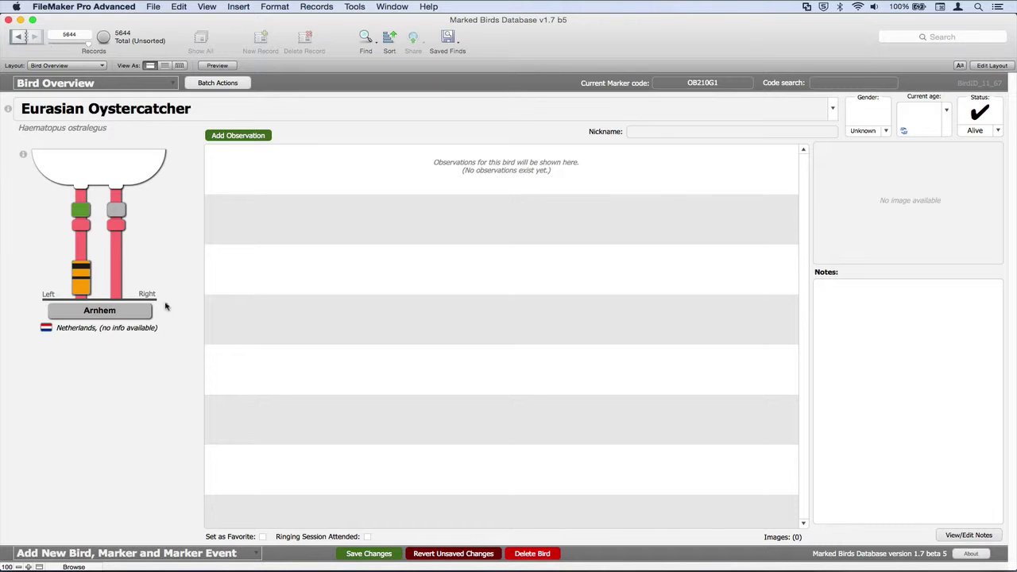
Open the 'Add New Bird, Marker and Marker Event' dropdown at the bottom of the record
{"action": "left_click", "coordinate": [230, 554]}
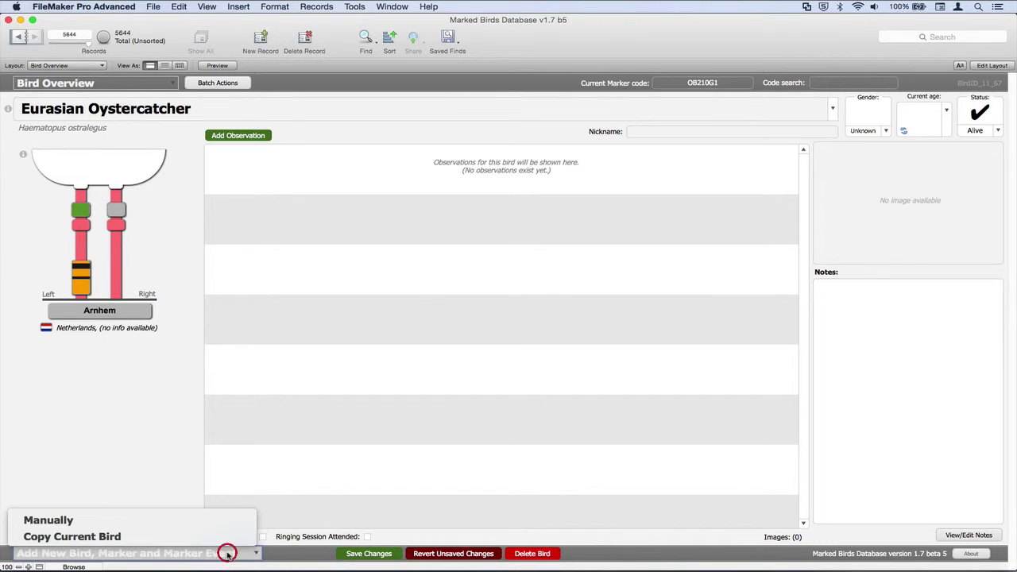
Choose Manually and open the second Dutch Oystercatcher form for banded, un-coded and metal rings
{"action": "left_click", "coordinate": [120, 521]}
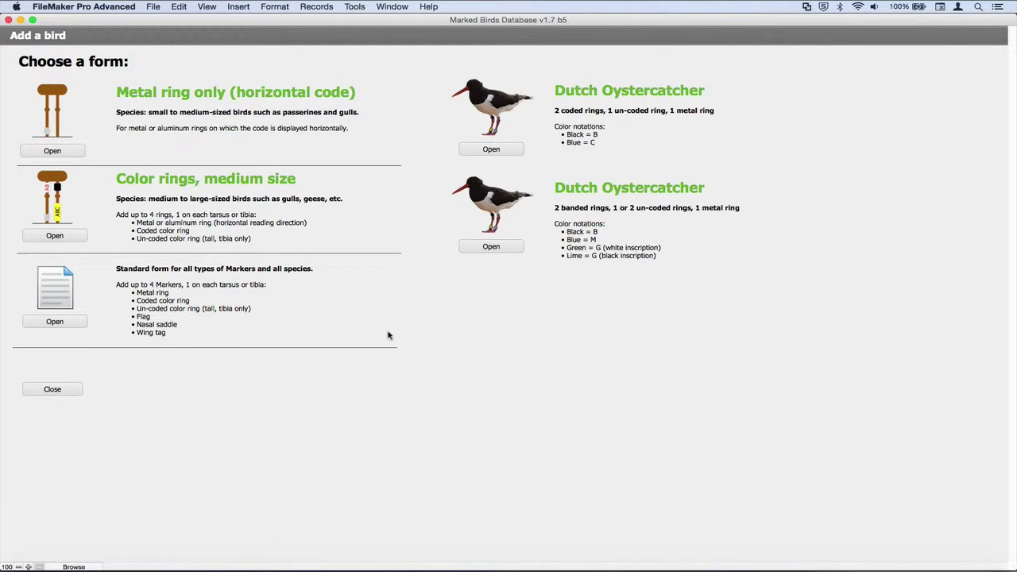
{"action": "left_click", "coordinate": [502, 248]}
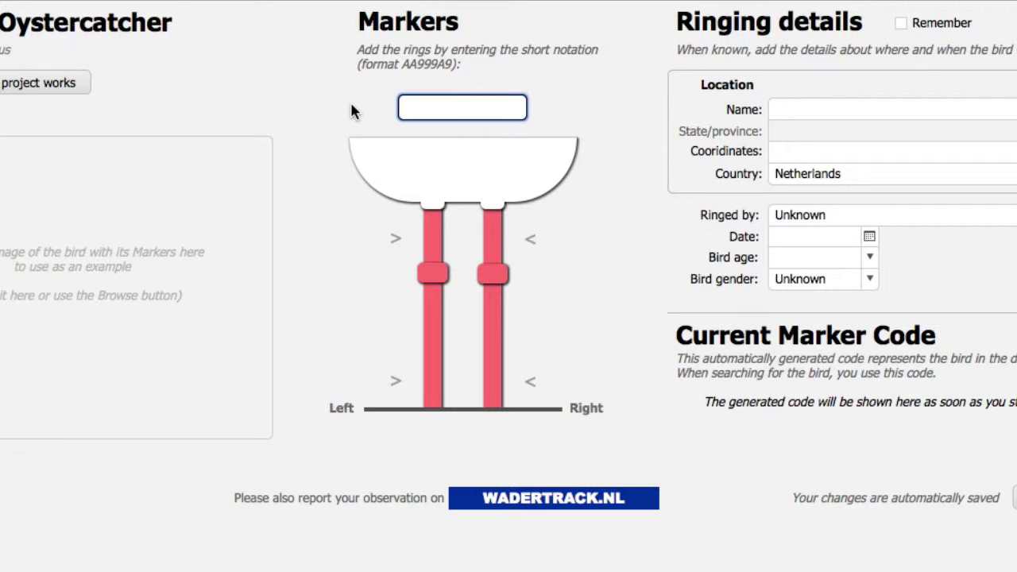
Enter marker code OB210G1 in the Markers field and select its leading letters
{"action": "type", "text": "OB210"}
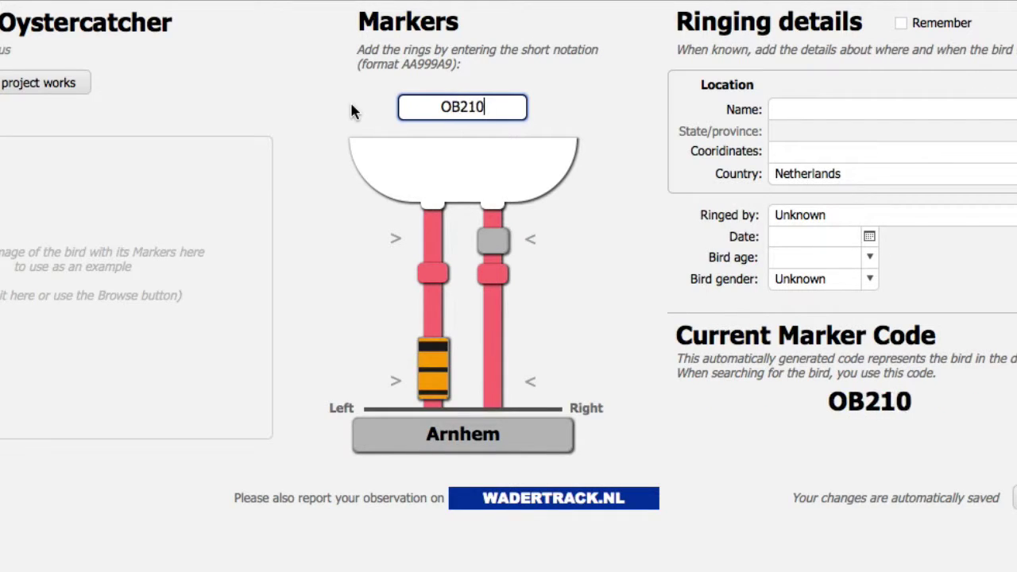
{"action": "type", "text": "G1"}
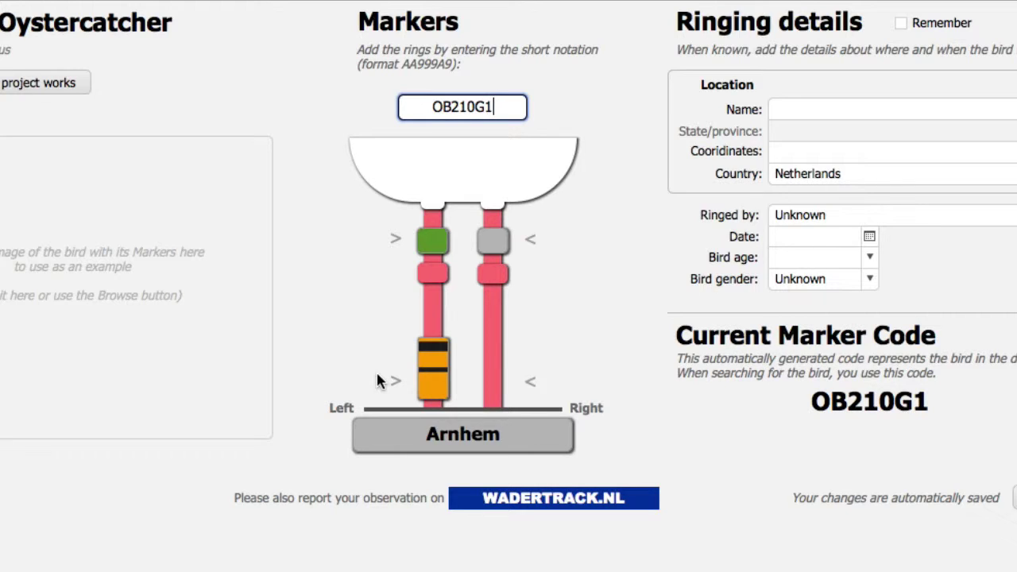
{"action": "left_click", "coordinate": [448, 105]}
{"action": "left_click_drag", "start_coordinate": [438, 105], "coordinate": [419, 114]}
{"action": "left_click", "coordinate": [445, 109]}
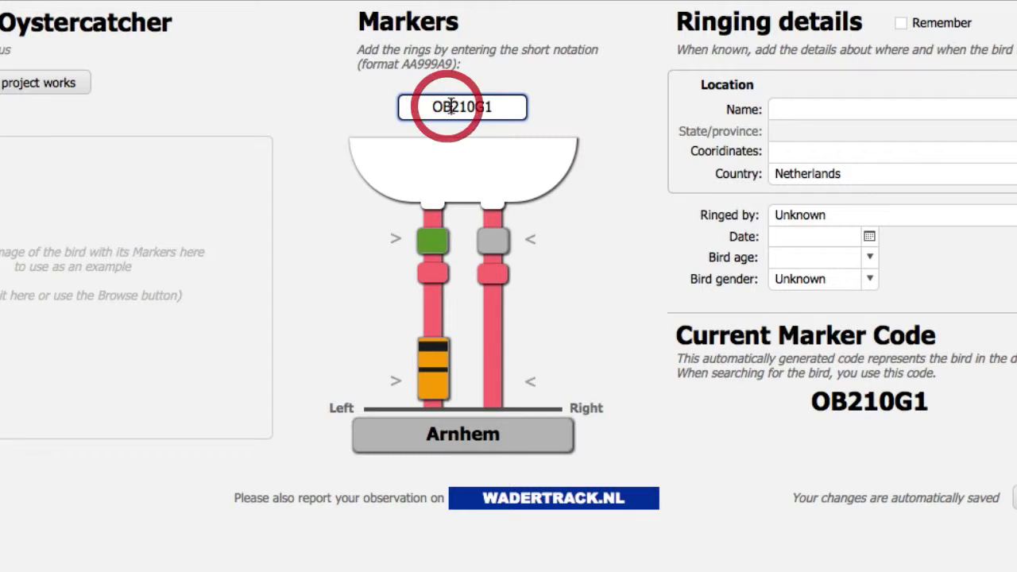
{"action": "left_click_drag", "start_coordinate": [432, 105], "coordinate": [434, 107]}
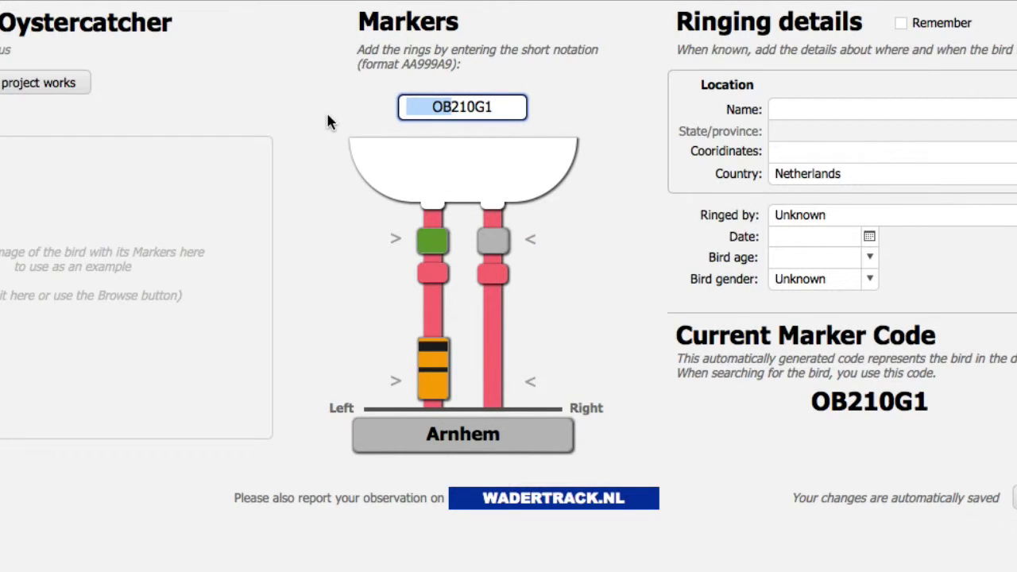
{"action": "type", "text": "WR"}
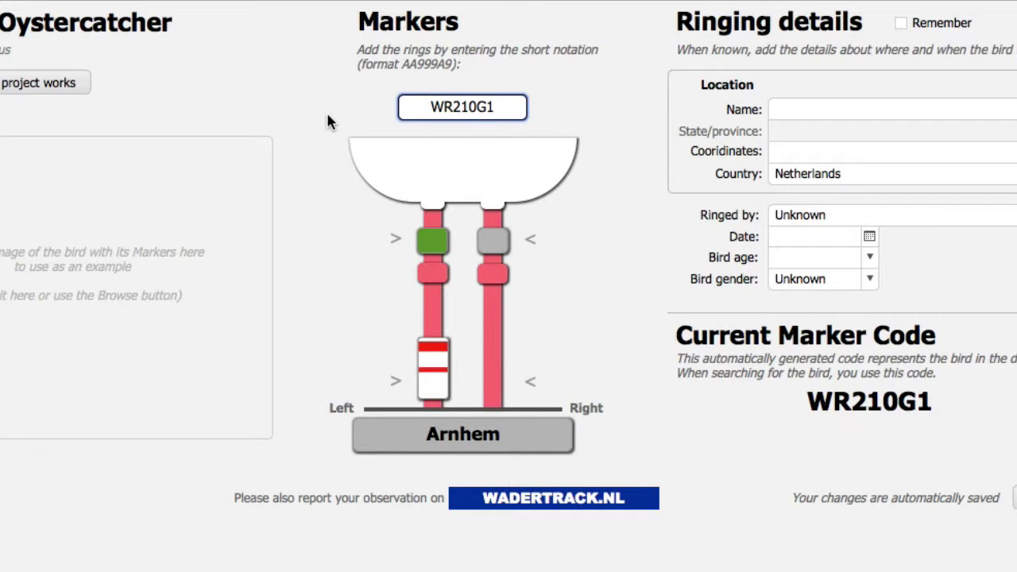
{"action": "key", "text": "shift+Home"}
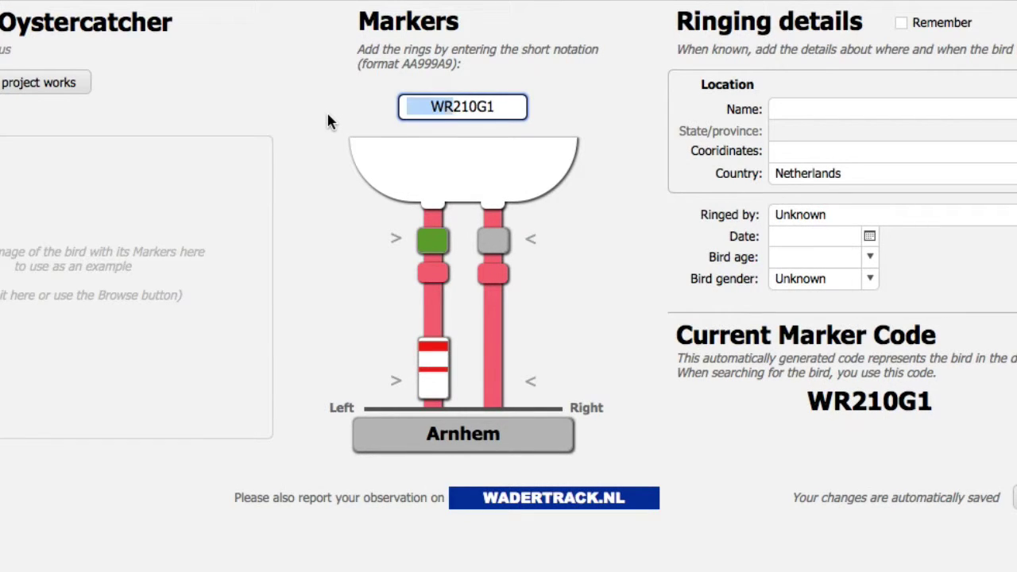
{"action": "type", "text": "GB"}
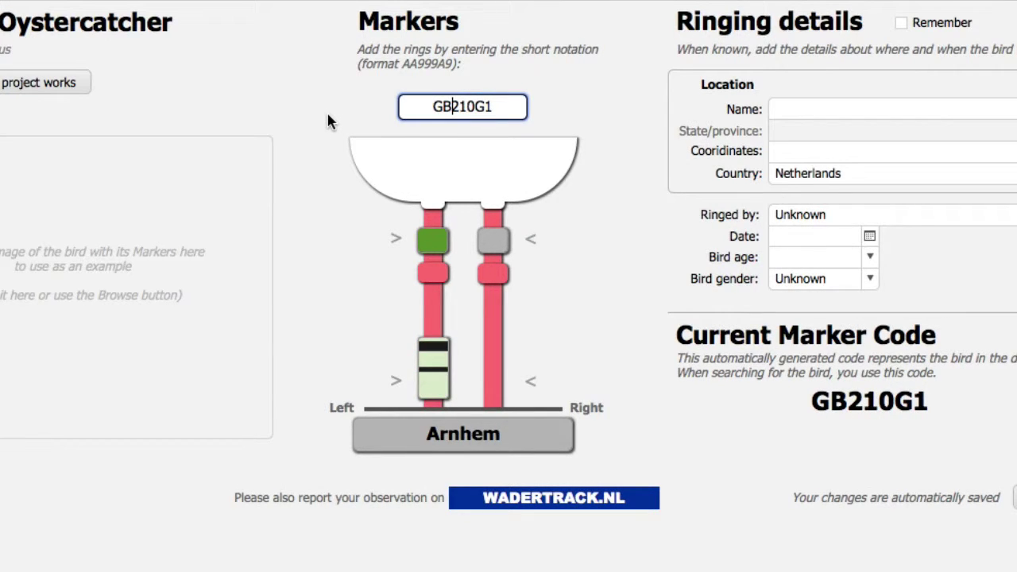
{"action": "key", "text": "shift+Home"}
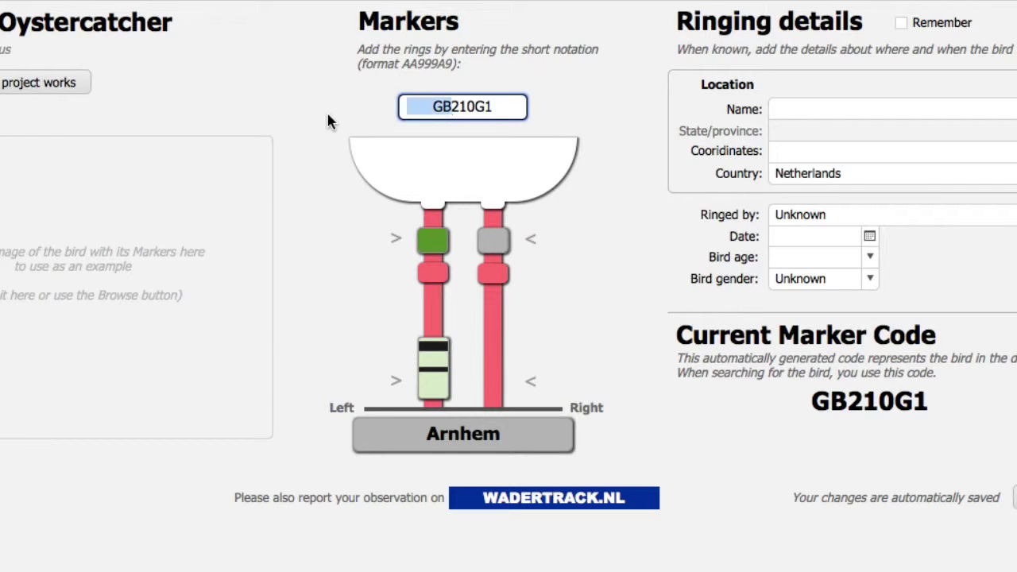
{"action": "type", "text": "RW"}
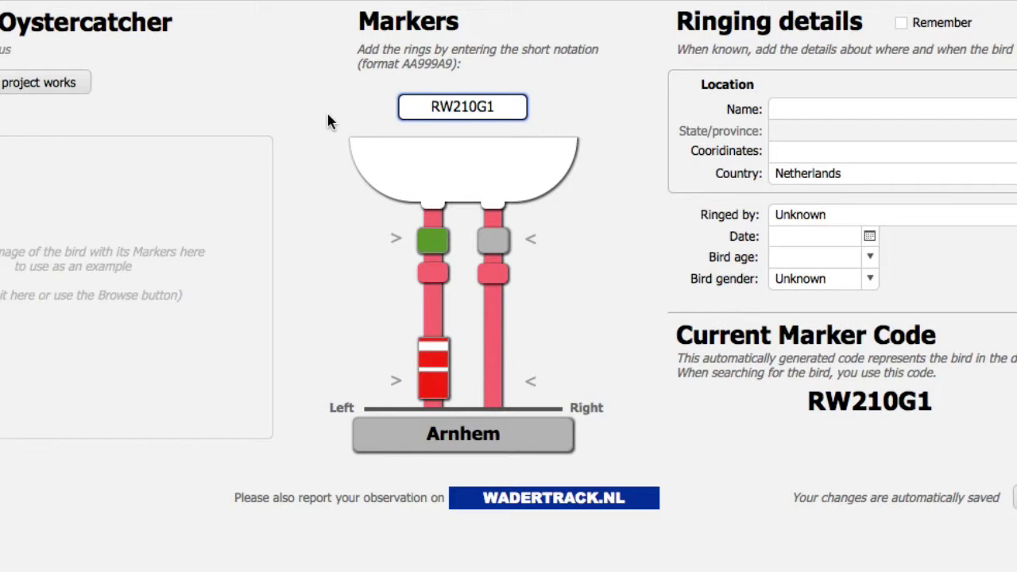
{"action": "key", "text": "shift+Home"}
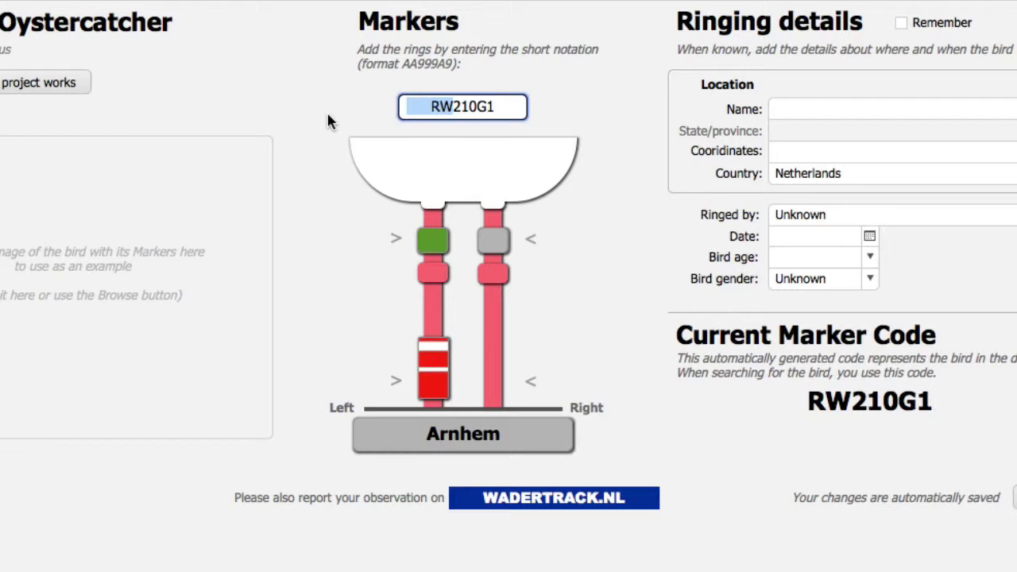
{"action": "type", "text": "GW"}
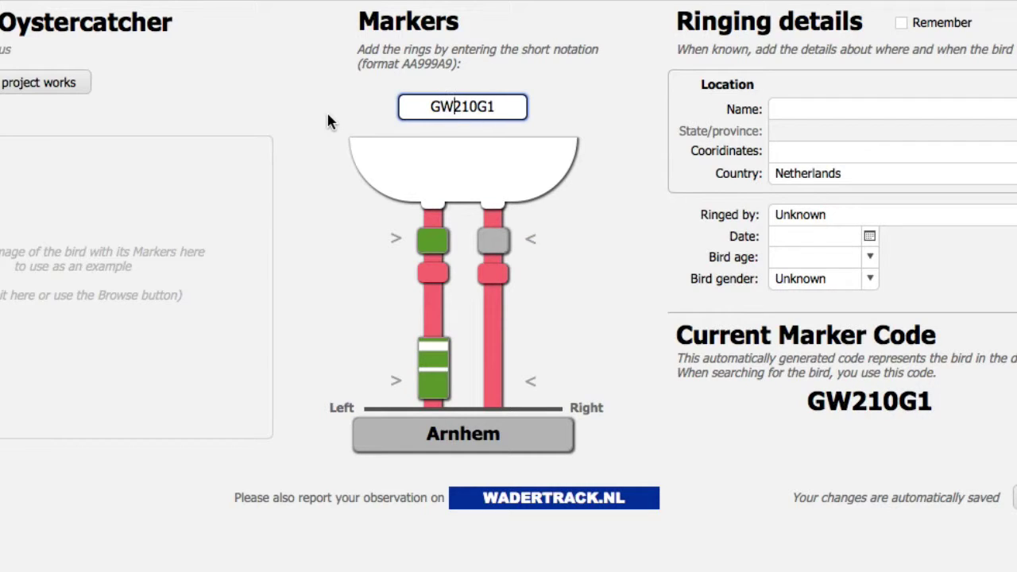
{"action": "key", "text": "shift+Home"}
{"action": "type", "text": "MW"}
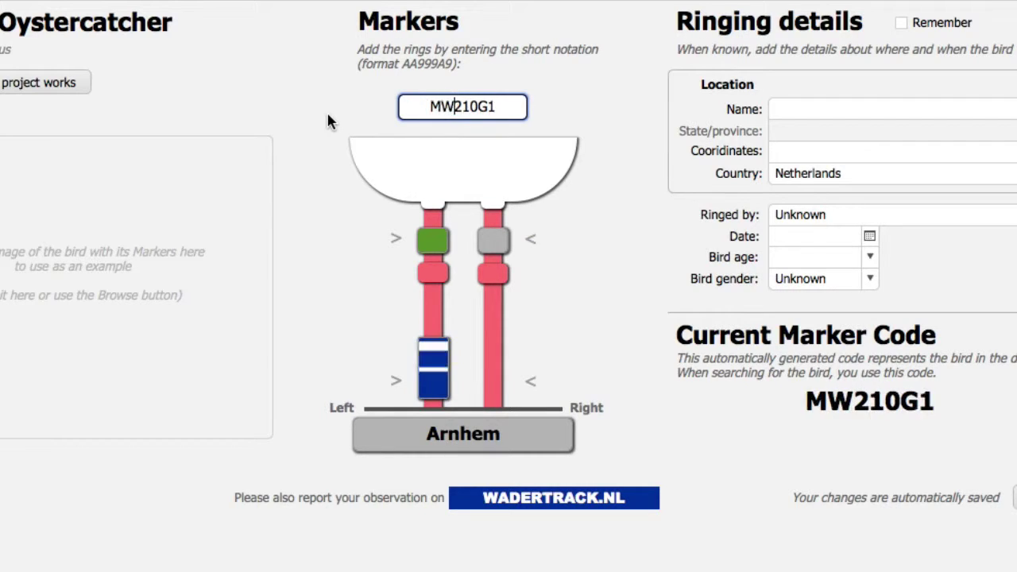
{"action": "key", "text": "shift+Home"}
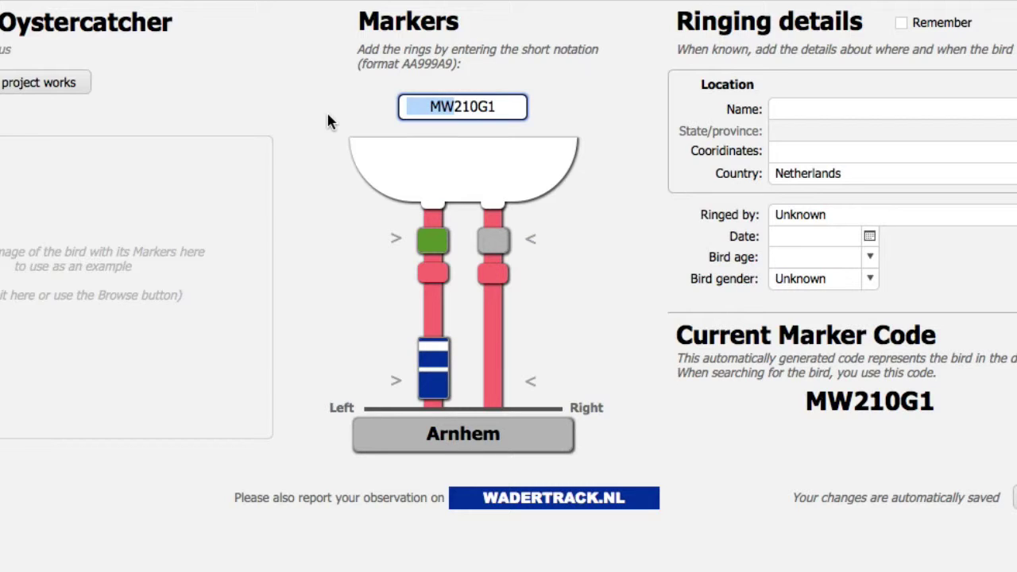
{"action": "type", "text": "RB"}
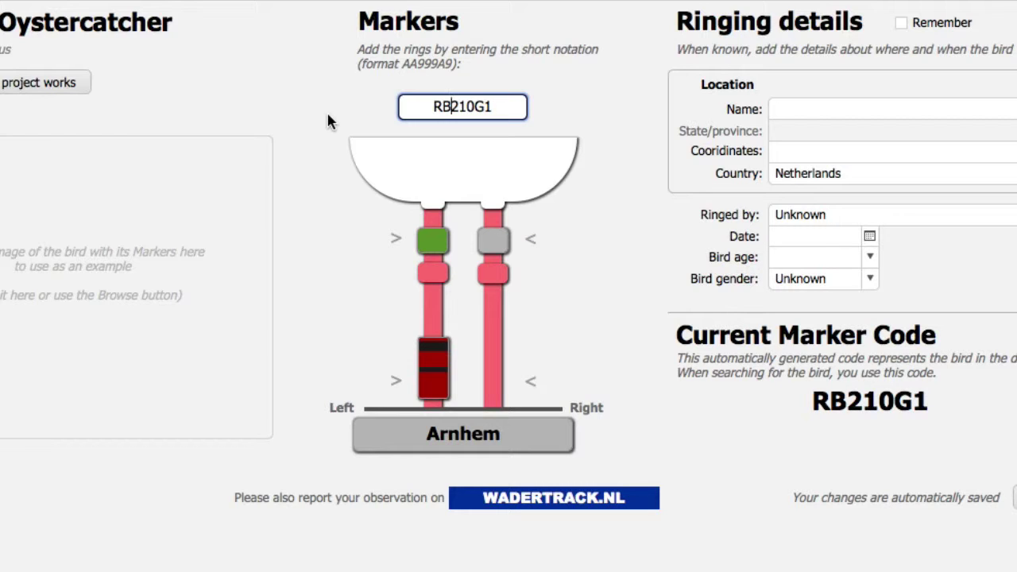
{"action": "key", "text": "Left"}
{"action": "key", "text": "BackSpace"}
{"action": "type", "text": "O"}
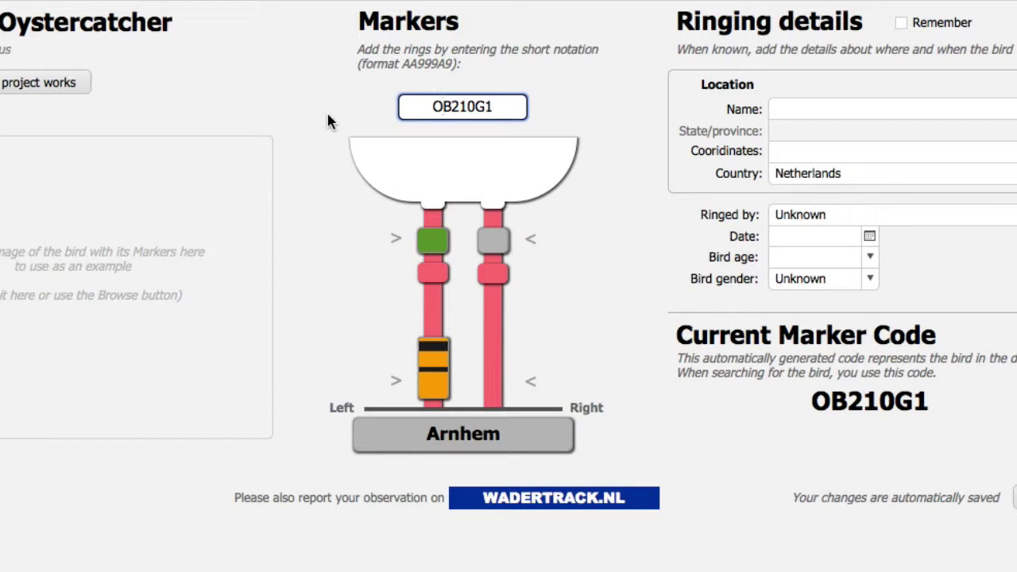
{"action": "key", "text": "Right"}
Retype the marker code's number 210 as 201, leaving the following colour letter selected
{"action": "left_click_drag", "start_coordinate": [458, 105], "coordinate": [466, 107]}
{"action": "left_click", "coordinate": [468, 107]}
{"action": "left_click_drag", "start_coordinate": [449, 107], "coordinate": [474, 106]}
{"action": "type", "text": "011"}
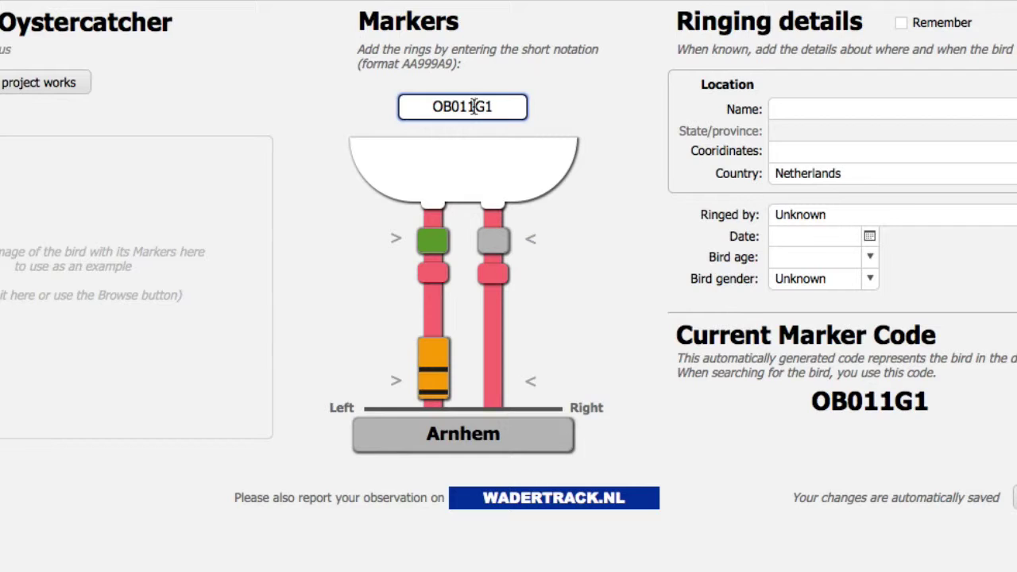
{"action": "key", "text": "shift+Left"}
{"action": "key", "text": "shift+Left"}
{"action": "key", "text": "shift+Left"}
{"action": "type", "text": "222"}
{"action": "key", "text": "Left"}
{"action": "key", "text": "BackSpace"}
{"action": "type", "text": "0"}
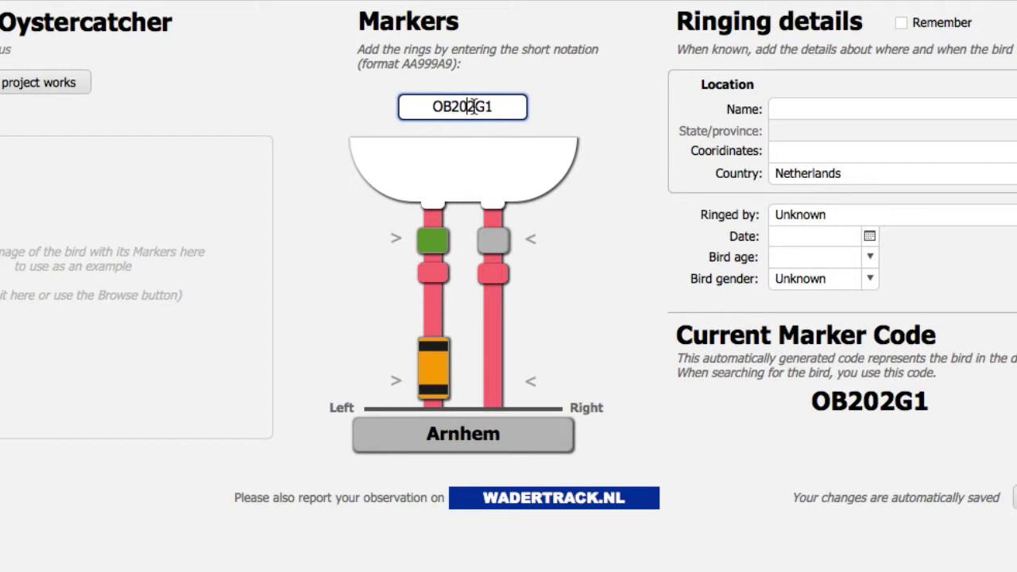
{"action": "key", "text": "Delete"}
{"action": "type", "text": "1"}
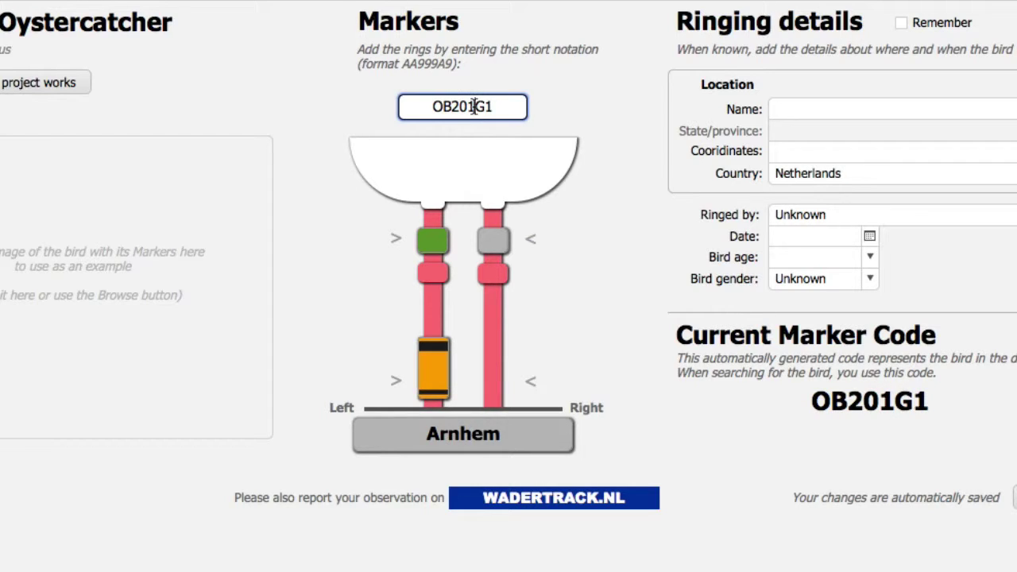
{"action": "left_click_drag", "start_coordinate": [475, 107], "coordinate": [485, 106]}
Replace the colour letter with Y in the Markers code, giving OB201Y1
{"action": "type", "text": "W"}
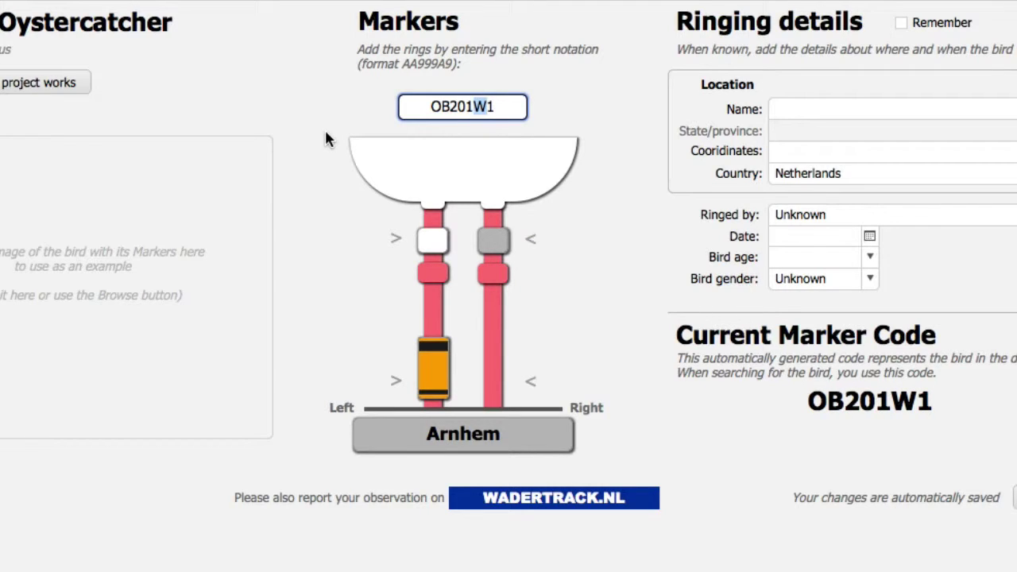
{"action": "type", "text": "R"}
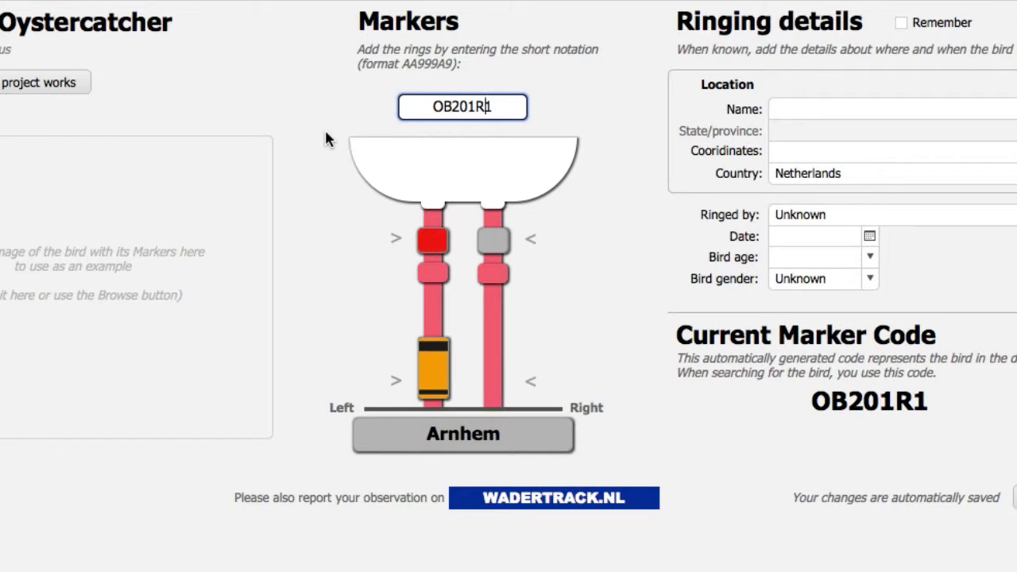
{"action": "key", "text": "shift+Left"}
{"action": "type", "text": "Y"}
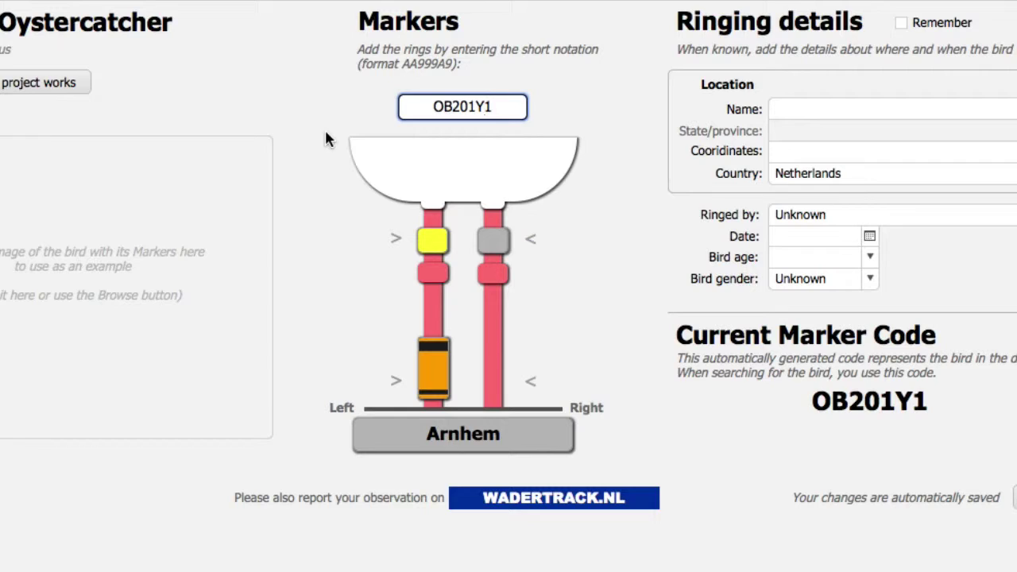
{"action": "key", "text": "shift+Right"}
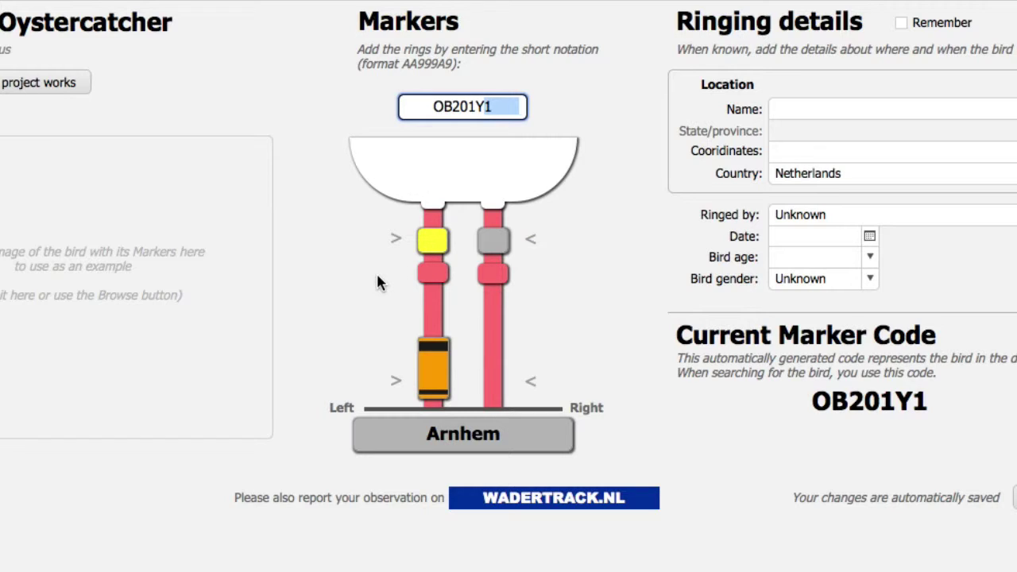
Step the code's final digit through 2, 3, 4, 5 and 6, ending at 201Y6
{"action": "type", "text": "2"}
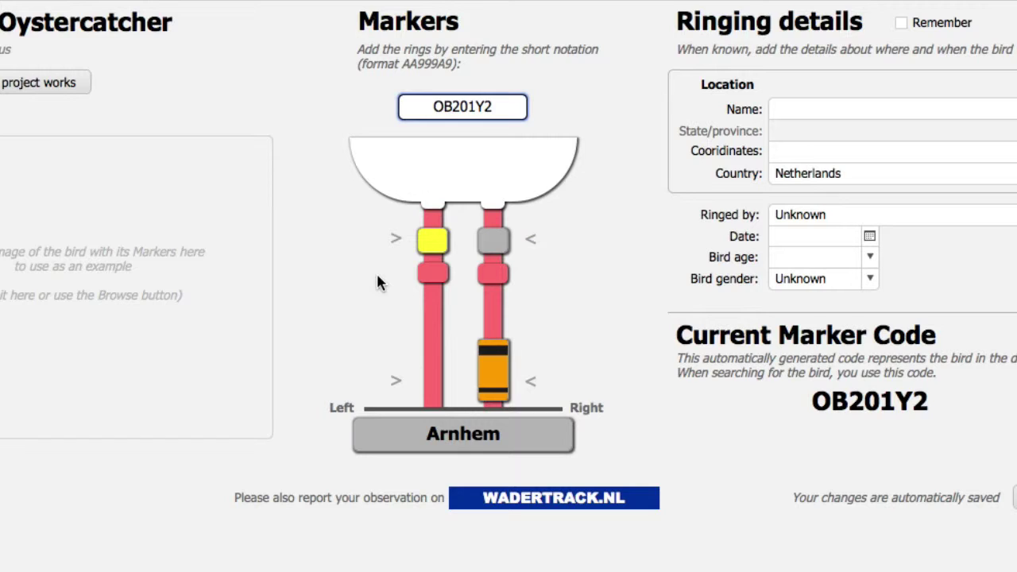
{"action": "key", "text": "shift+Left"}
{"action": "type", "text": "3"}
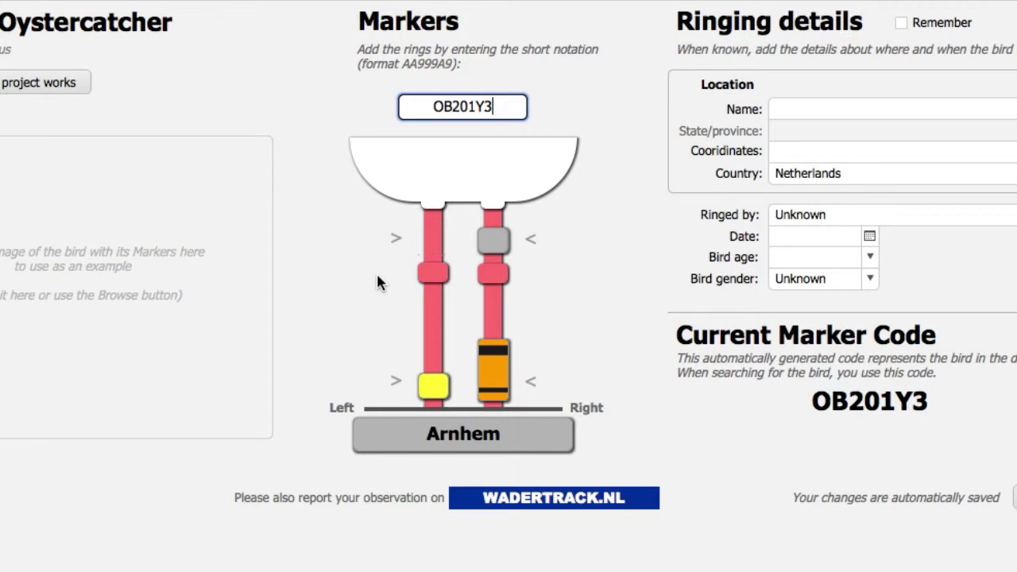
{"action": "key", "text": "shift+Left"}
{"action": "type", "text": "4"}
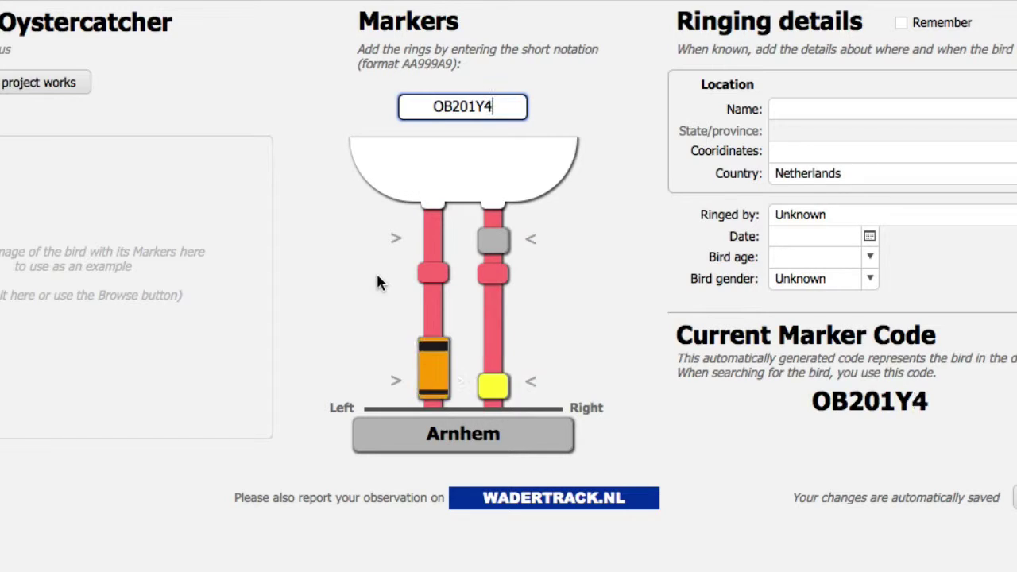
{"action": "key", "text": "shift+Left"}
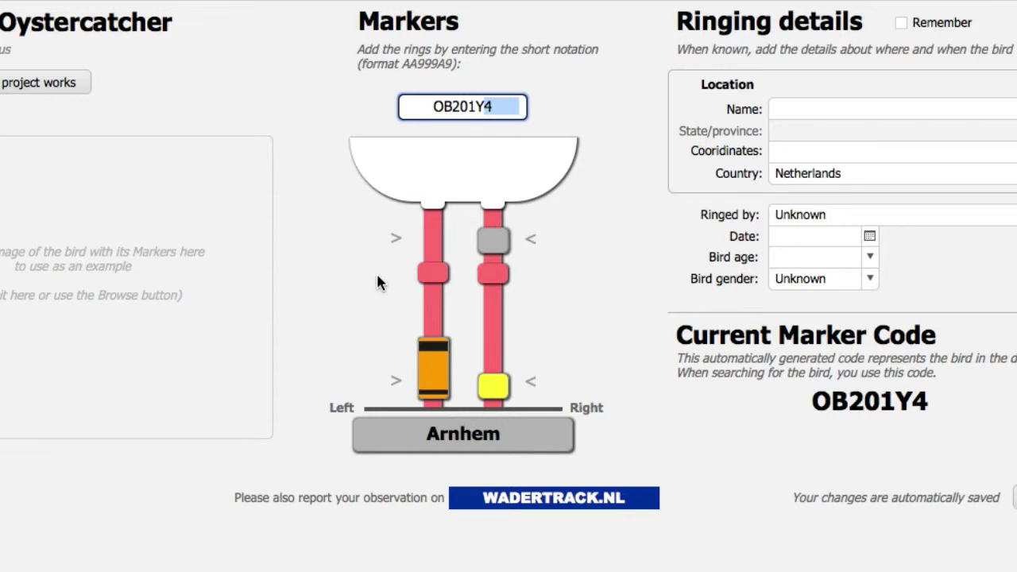
{"action": "type", "text": "5"}
{"action": "key", "text": "shift+Left"}
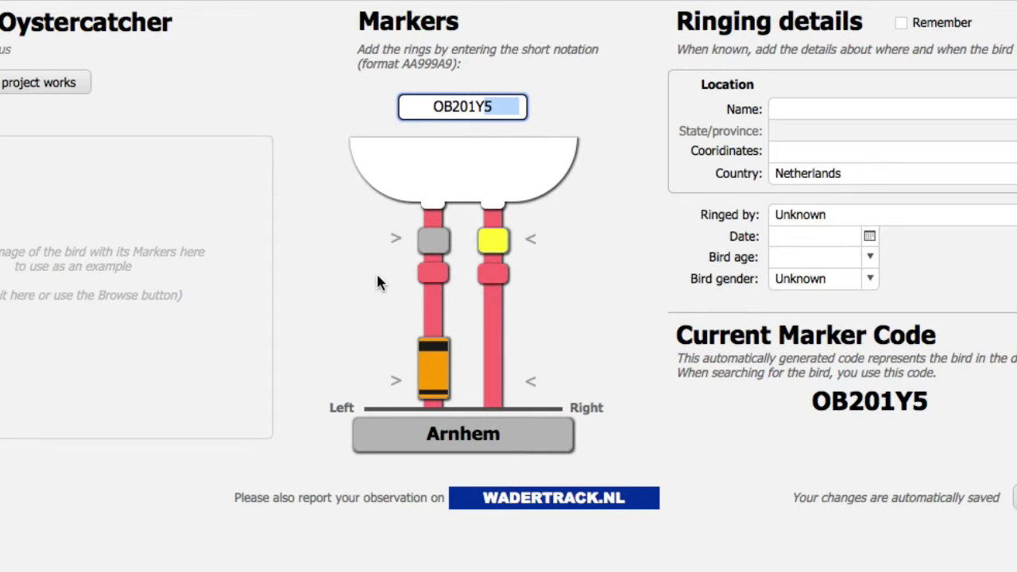
{"action": "type", "text": "6"}
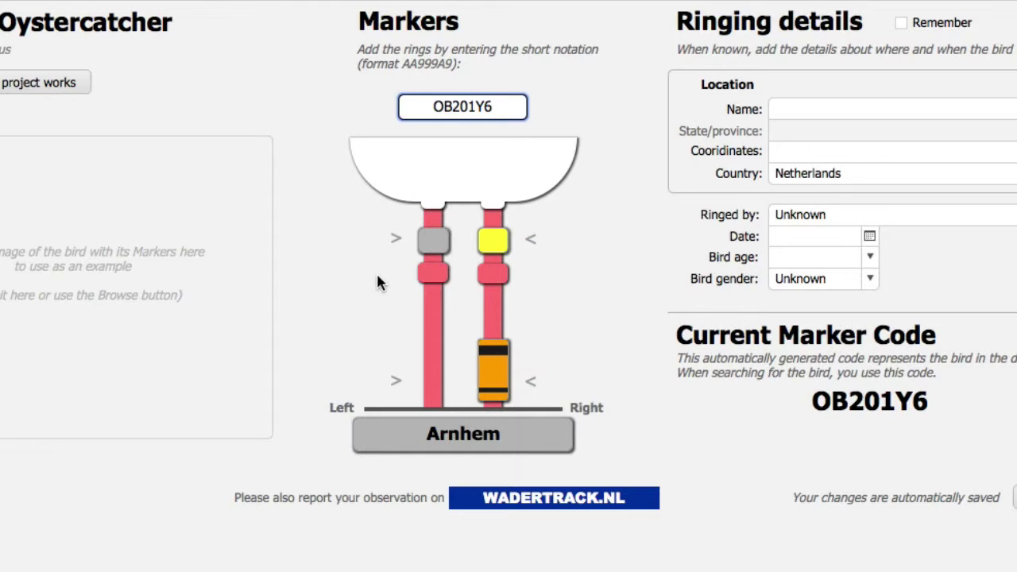
{"action": "key", "text": "Left"}
Replace the OB prefix with WR and change the final digit to 3
{"action": "left_click", "coordinate": [455, 106]}
{"action": "left_click_drag", "start_coordinate": [455, 106], "coordinate": [417, 105]}
{"action": "type", "text": "WR"}
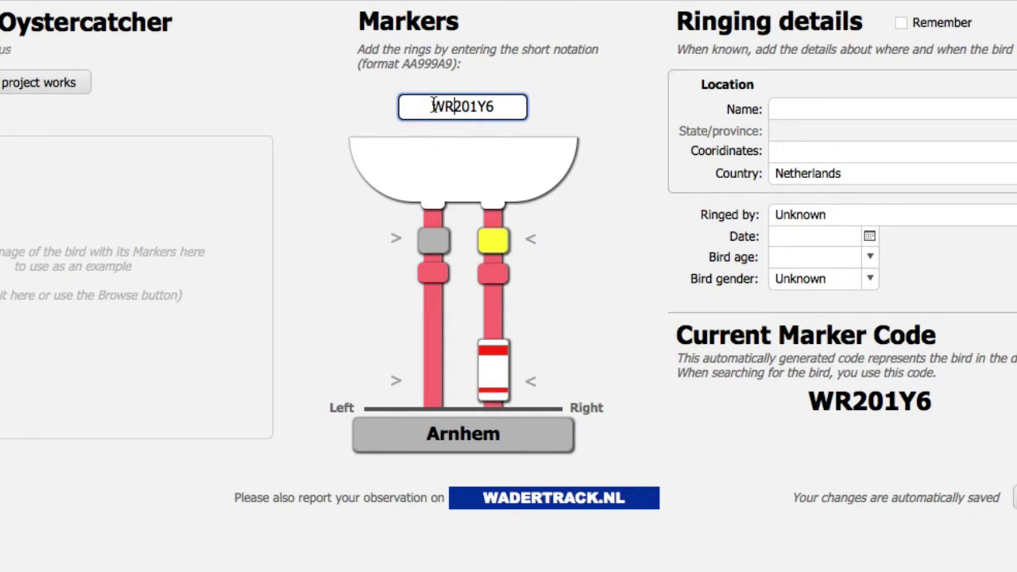
{"action": "left_click_drag", "start_coordinate": [488, 107], "coordinate": [502, 106]}
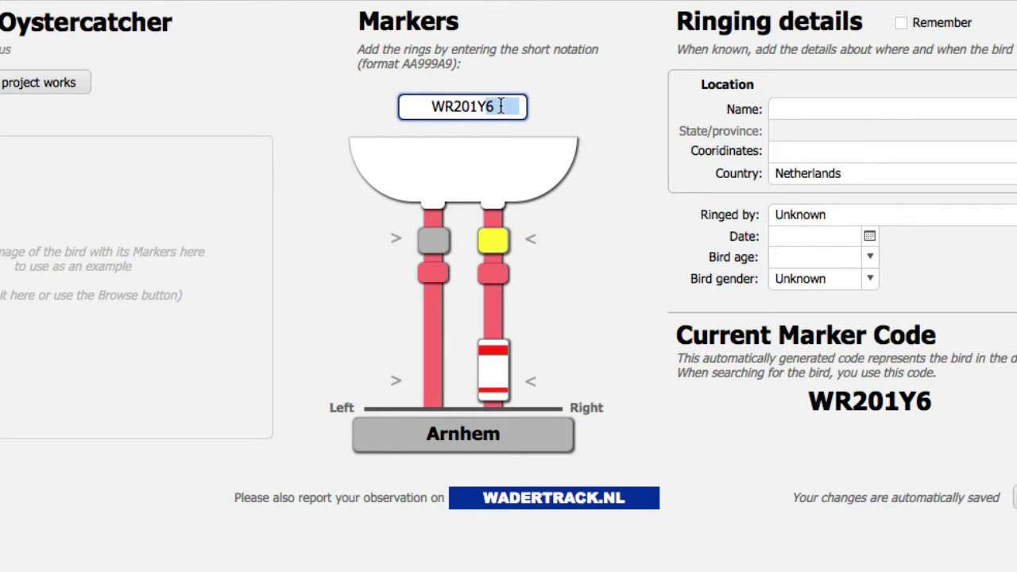
{"action": "type", "text": "3"}
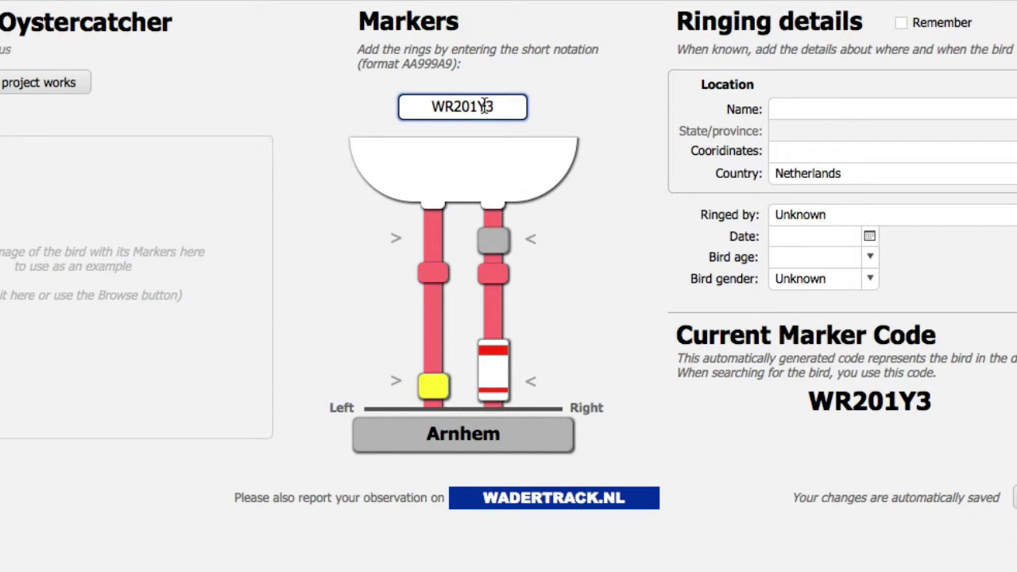
Swap the Y for WB and end the code with 4, giving WR201WB4
{"action": "key", "text": "Left"}
{"action": "type", "text": "B"}
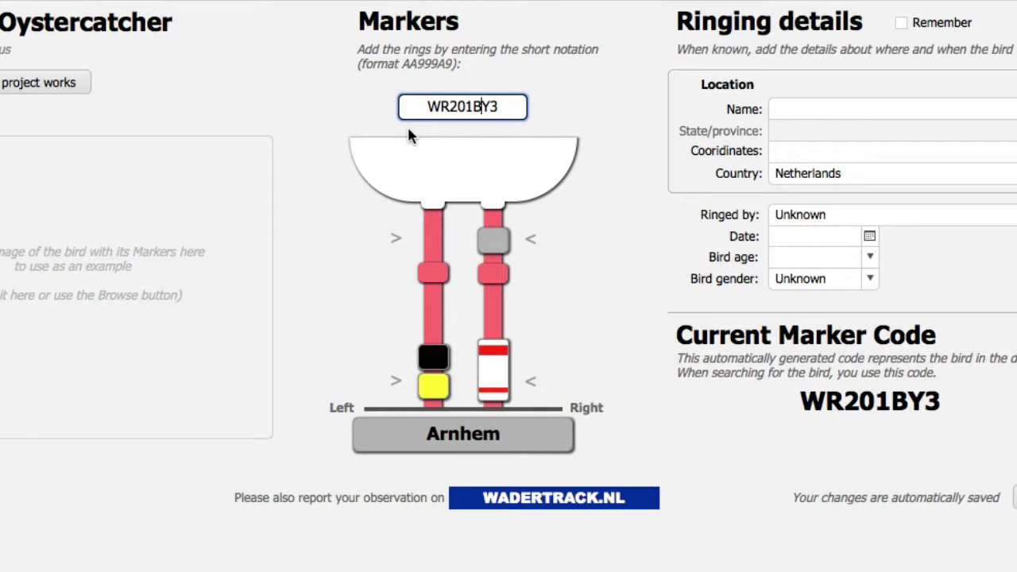
{"action": "key", "text": "Right"}
{"action": "key", "text": "BackSpace"}
{"action": "key", "text": "BackSpace"}
{"action": "type", "text": "WB"}
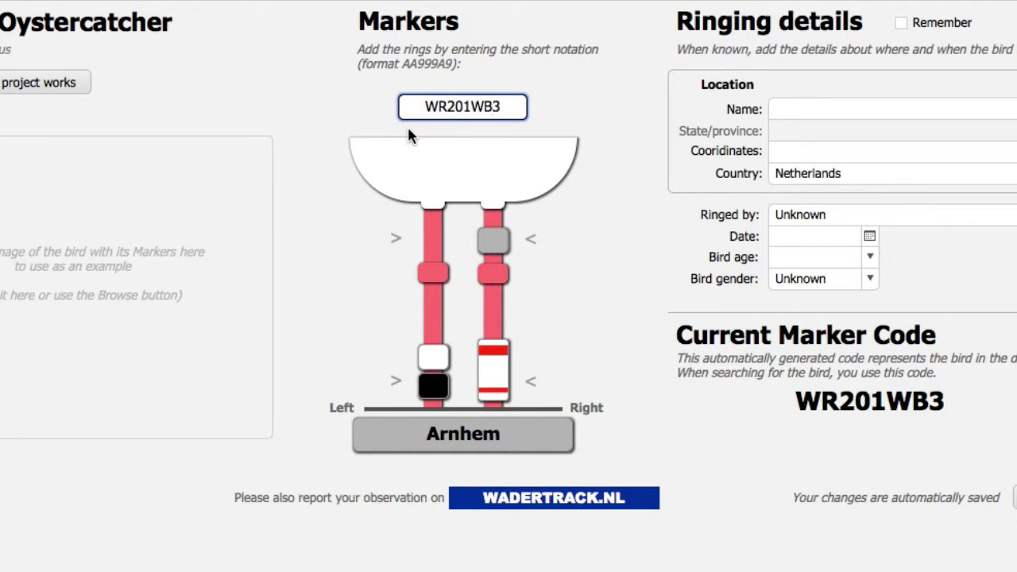
{"action": "left_click", "coordinate": [497, 106]}
{"action": "key", "text": "BackSpace"}
{"action": "type", "text": "4"}
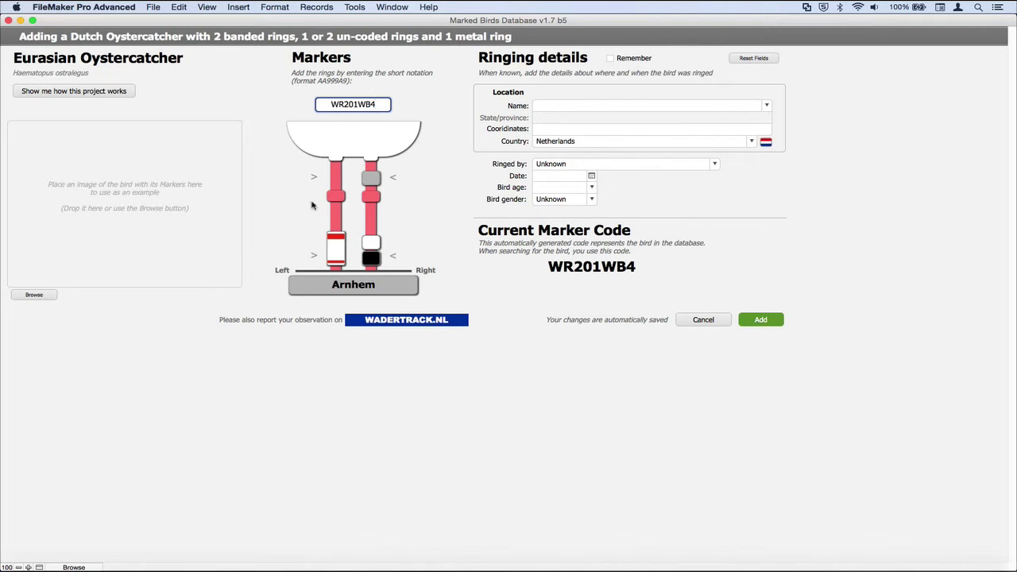
Check the left and right leg ring marker types, then add the WR201WB4 oystercatcher record
{"action": "left_click", "coordinate": [332, 189]}
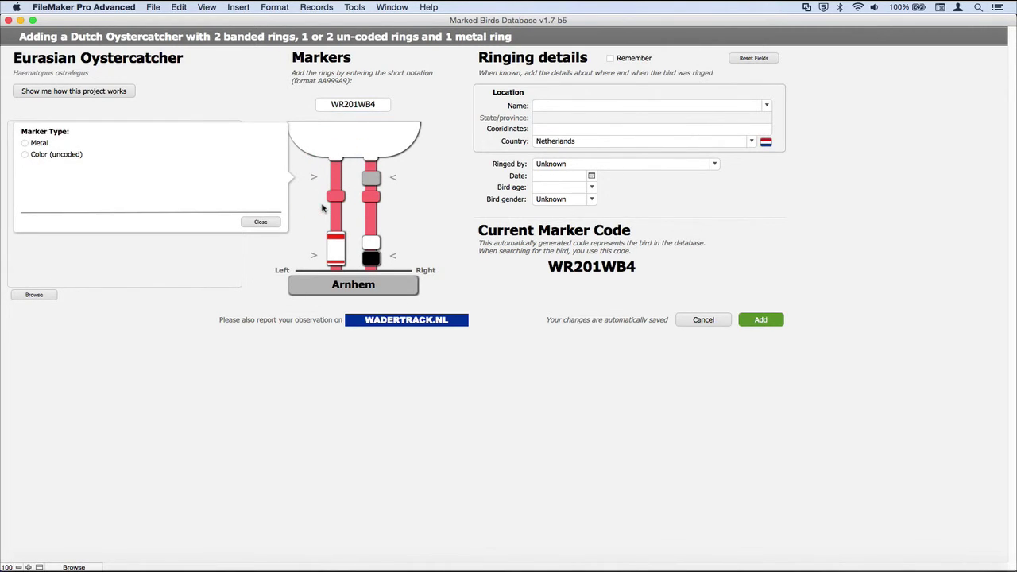
{"action": "left_click", "coordinate": [371, 181]}
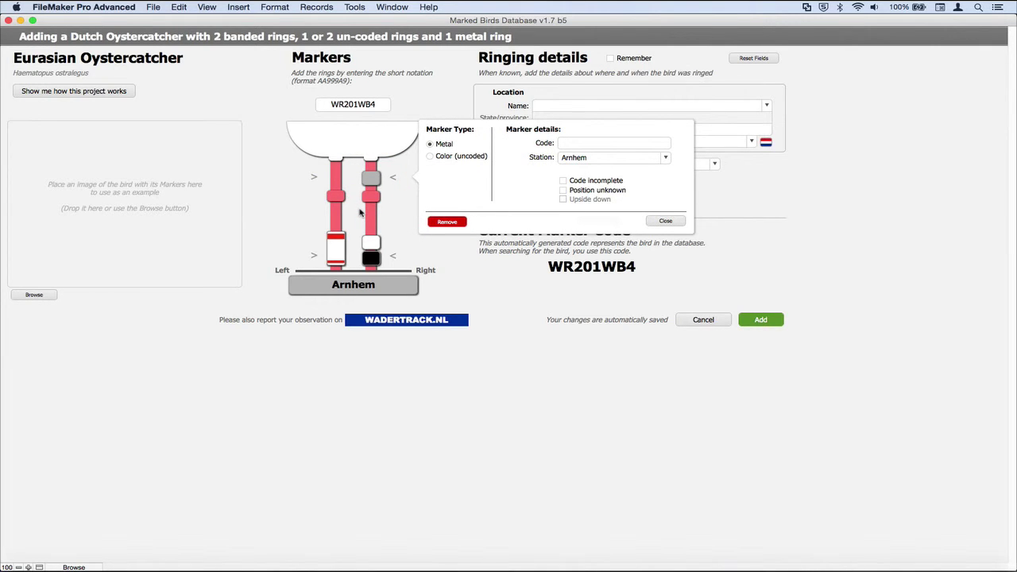
{"action": "left_click", "coordinate": [397, 193]}
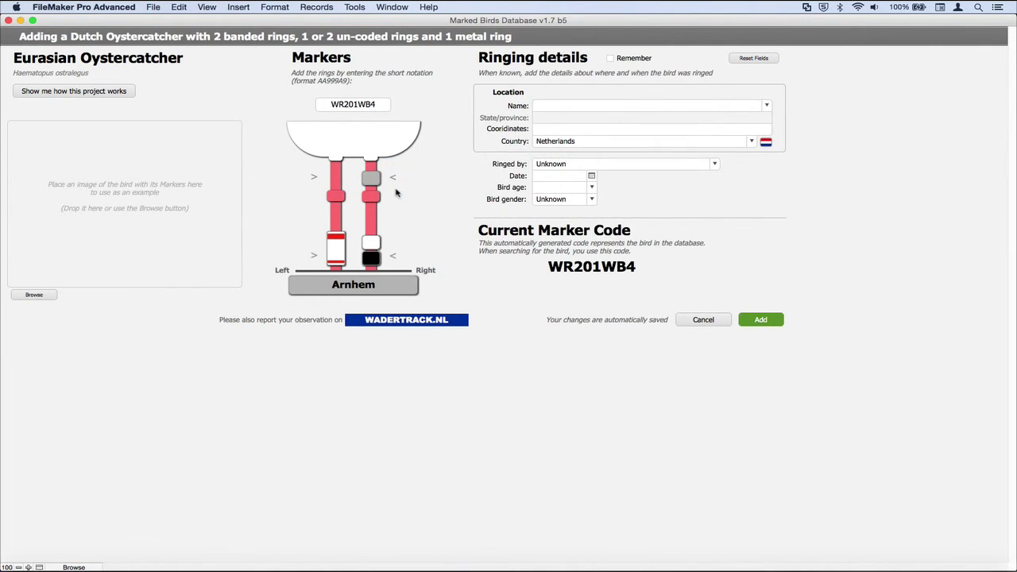
{"action": "left_click", "coordinate": [759, 325]}
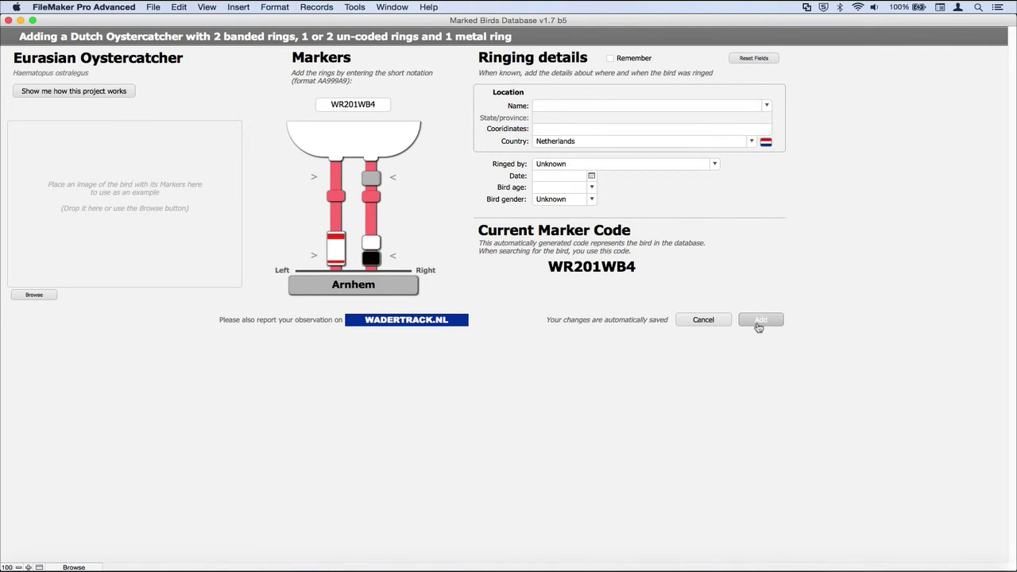
{"action": "left_click", "coordinate": [759, 324]}
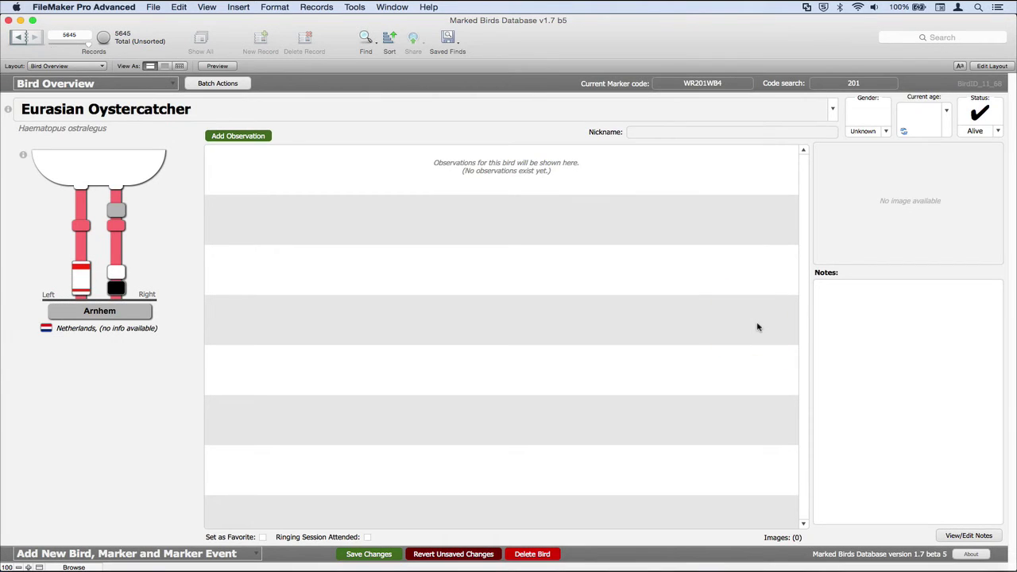